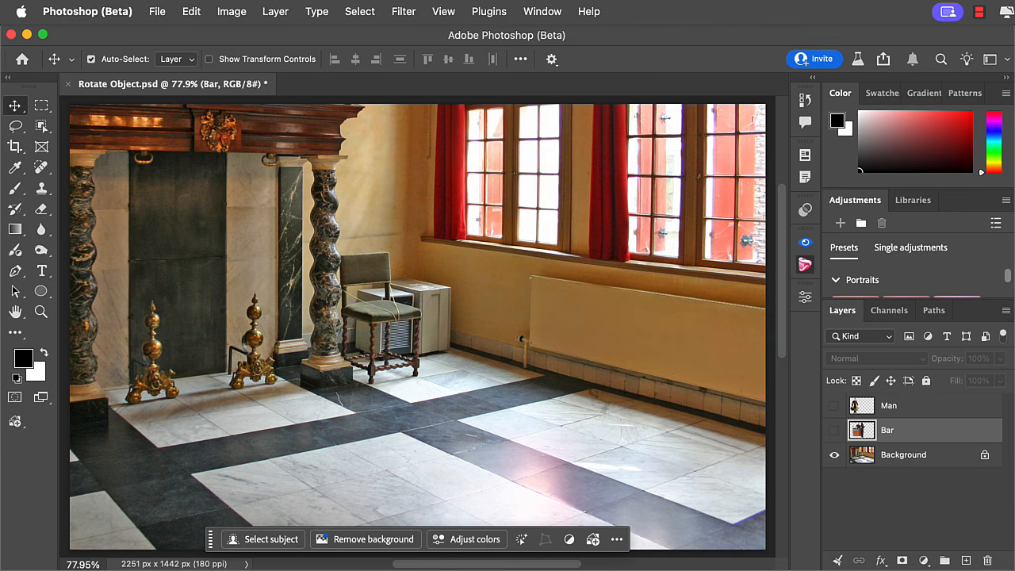
Show the Bar layer and start Rotate Object on it from Free Transform
click(834, 431)
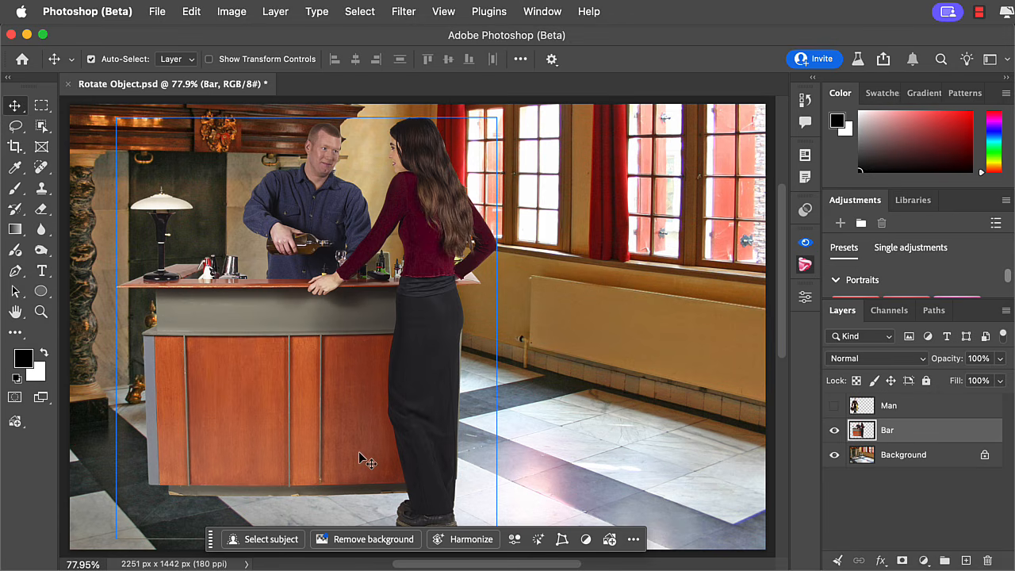
click(202, 8)
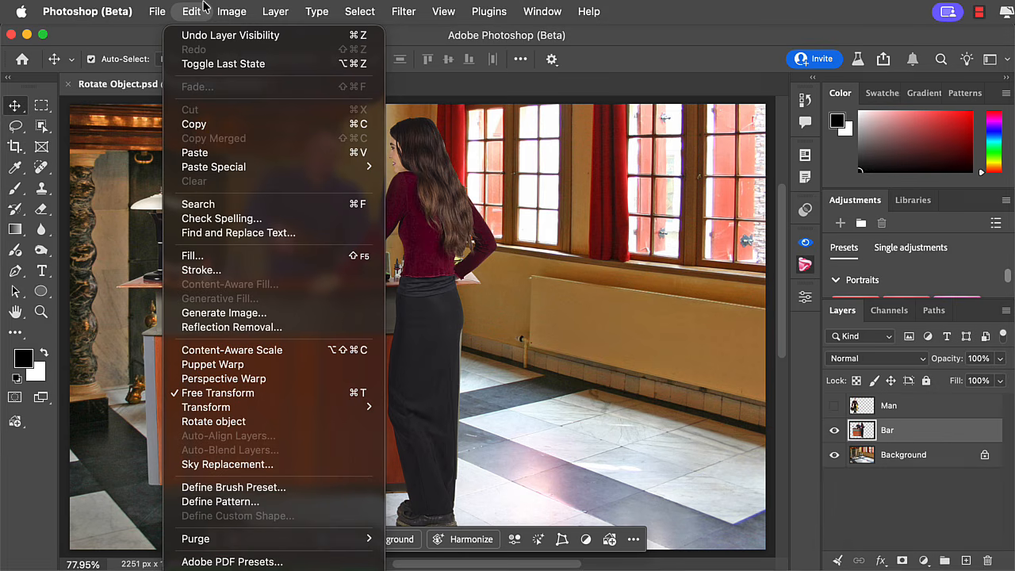
mouse_move(250, 409)
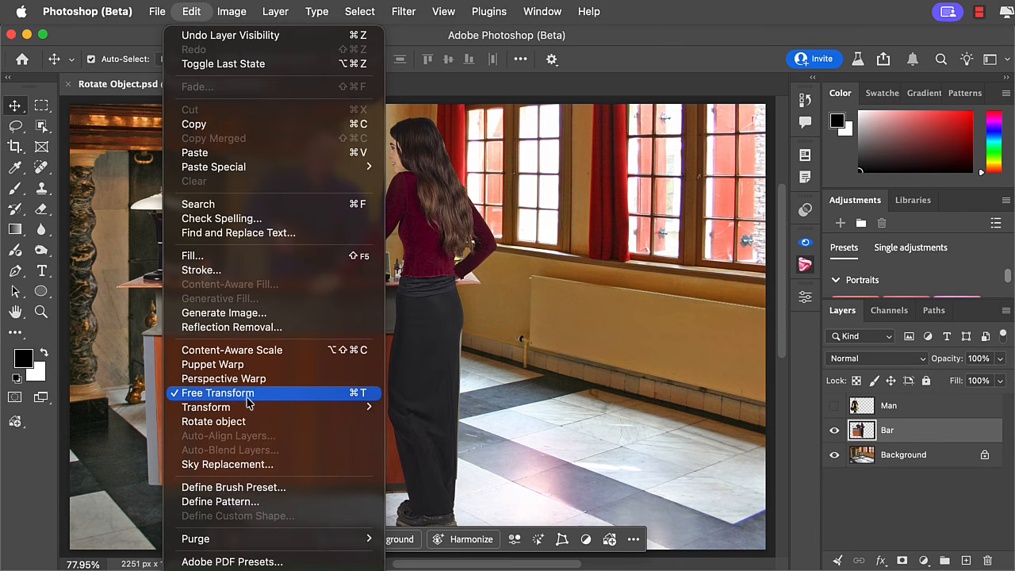
click(249, 396)
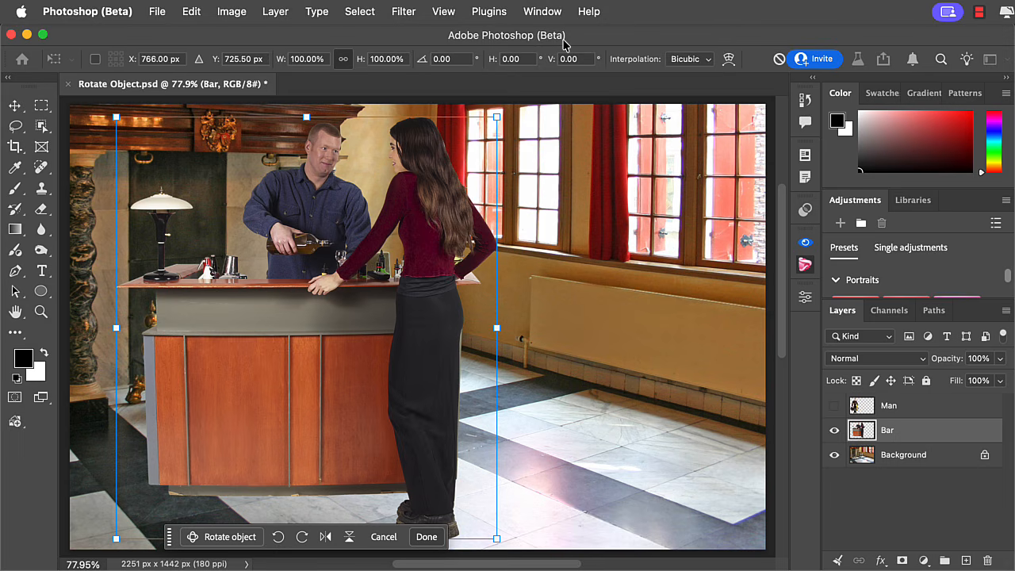
click(228, 537)
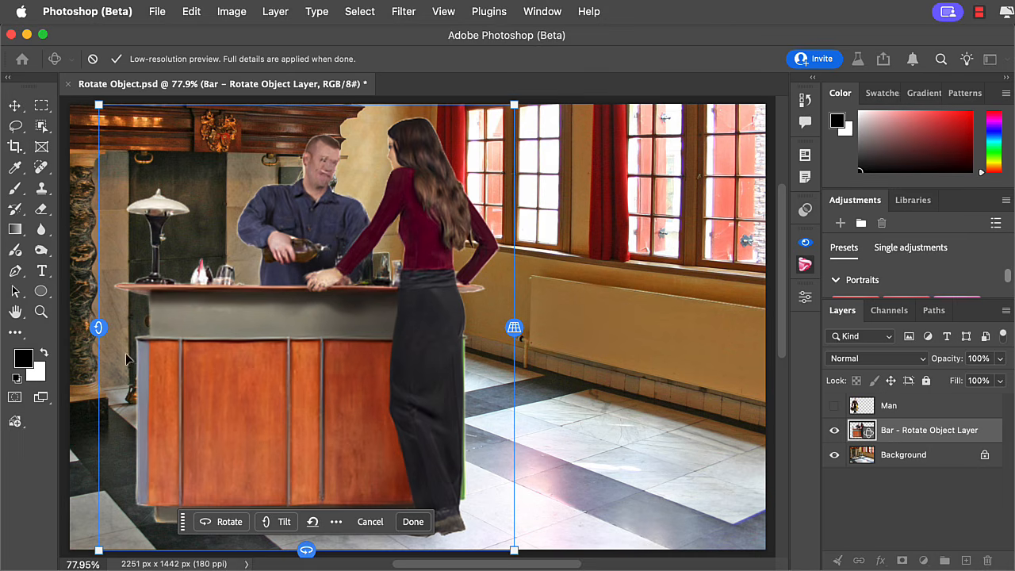
Tilt the bar to reveal more of its countertop and scale the whole group down slightly
mouse_move(100, 328)
drag(100, 327, 132, 343)
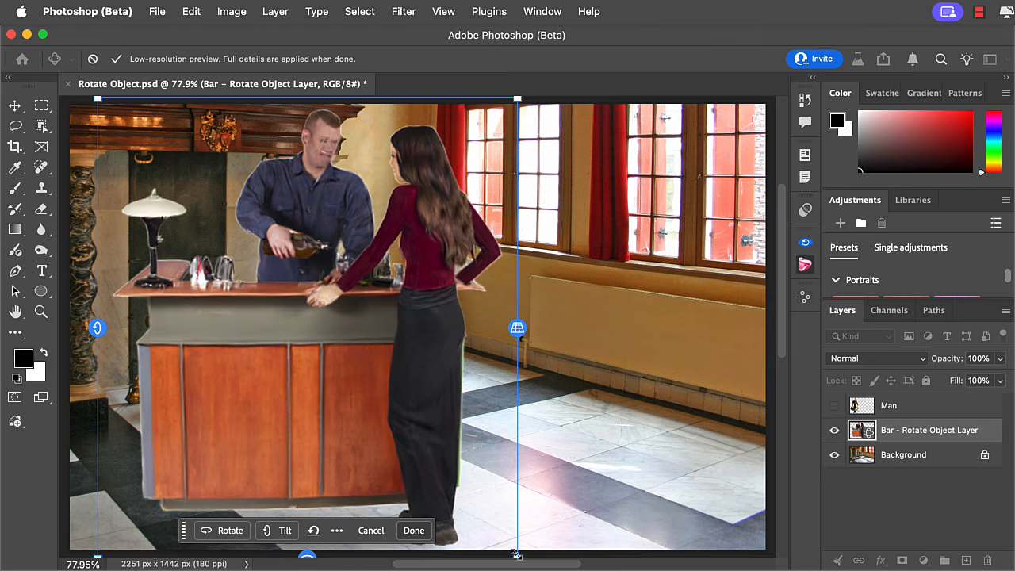
drag(516, 554, 469, 507)
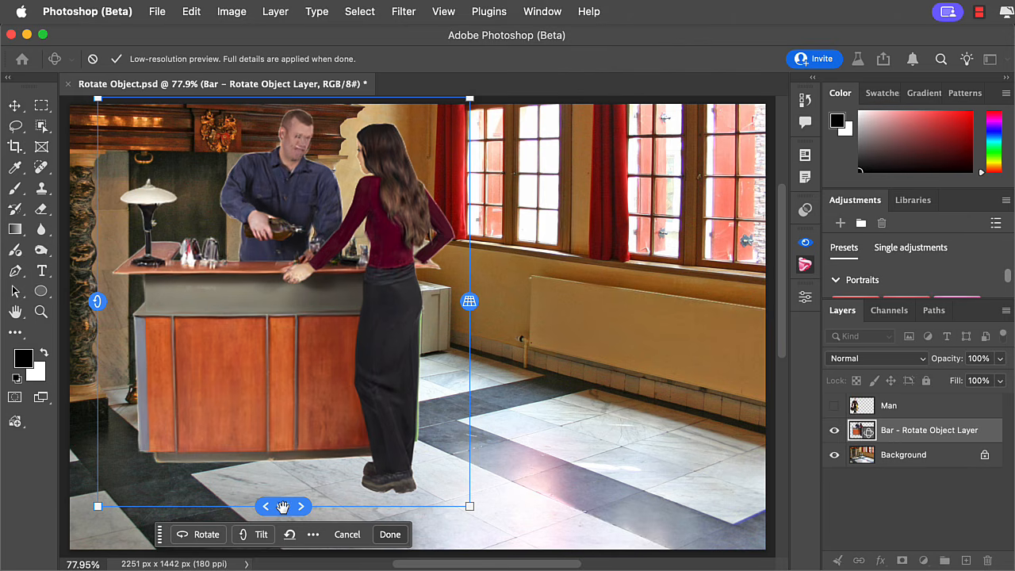
Spin the bar group around its vertical axis and back to a front view, and place it in front of the windows
drag(282, 506, 590, 502)
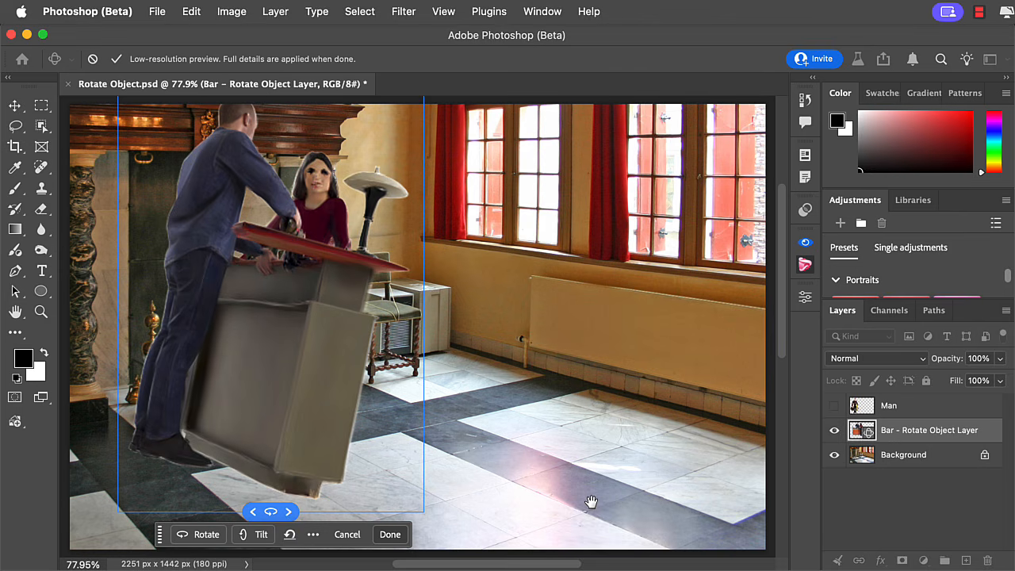
drag(590, 502, 242, 523)
drag(280, 376, 544, 409)
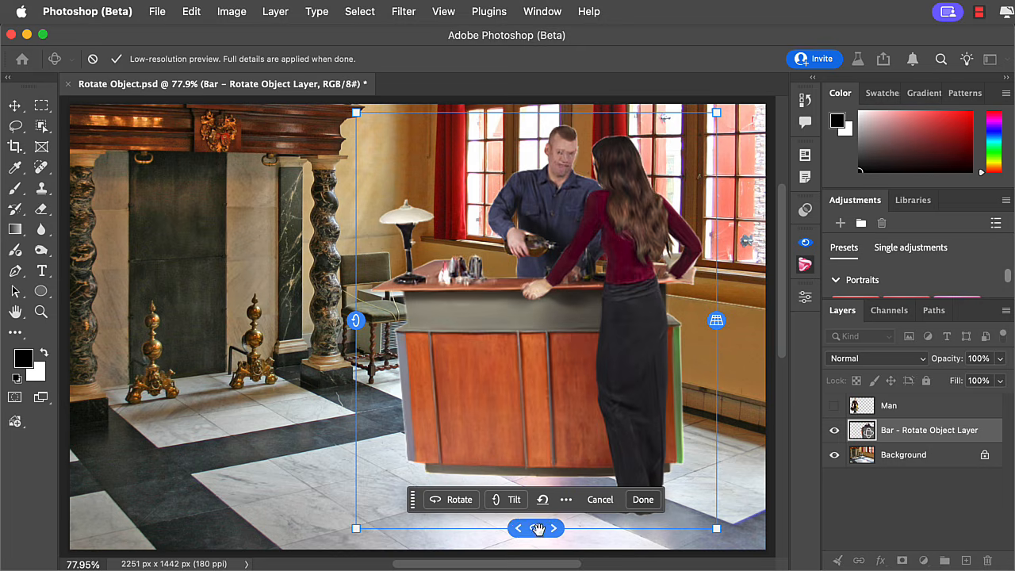
Turn the bar until the woman's back faces the viewer, straighten and tilt it, and shift it slightly toward the windows
drag(537, 528, 461, 536)
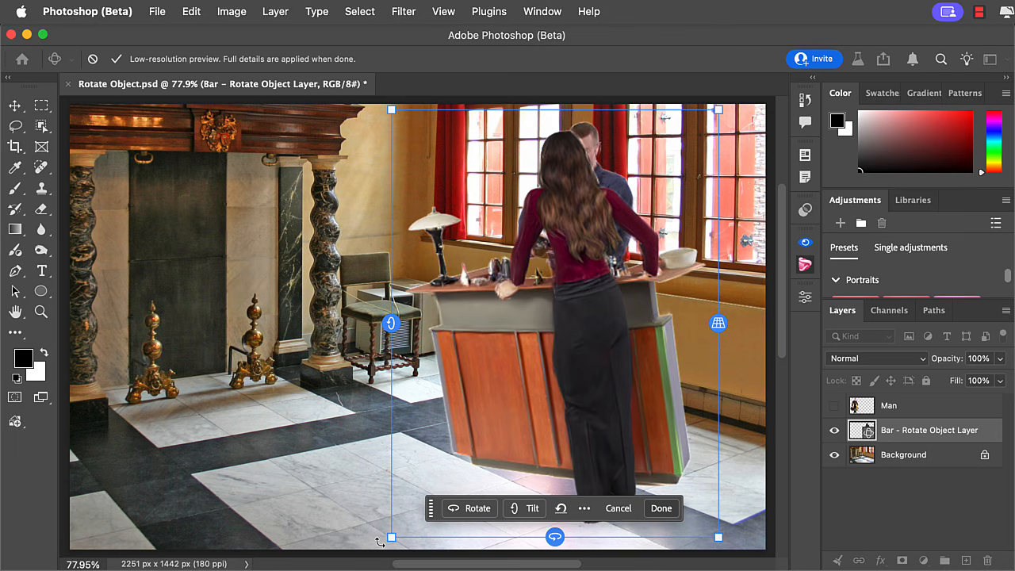
drag(381, 541, 343, 522)
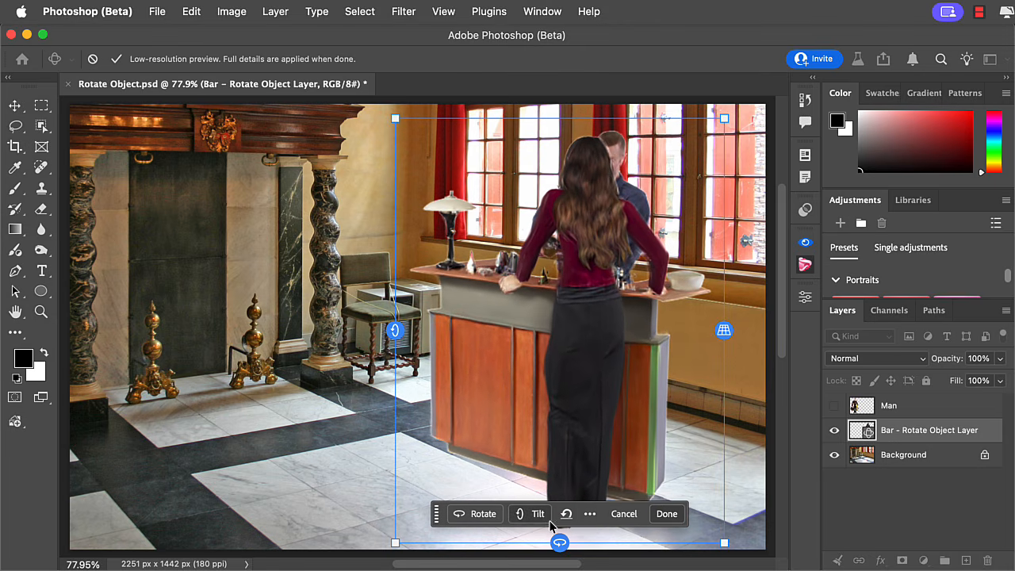
mouse_move(559, 543)
mouse_down()
mouse_move(548, 543)
mouse_move(562, 544)
mouse_up()
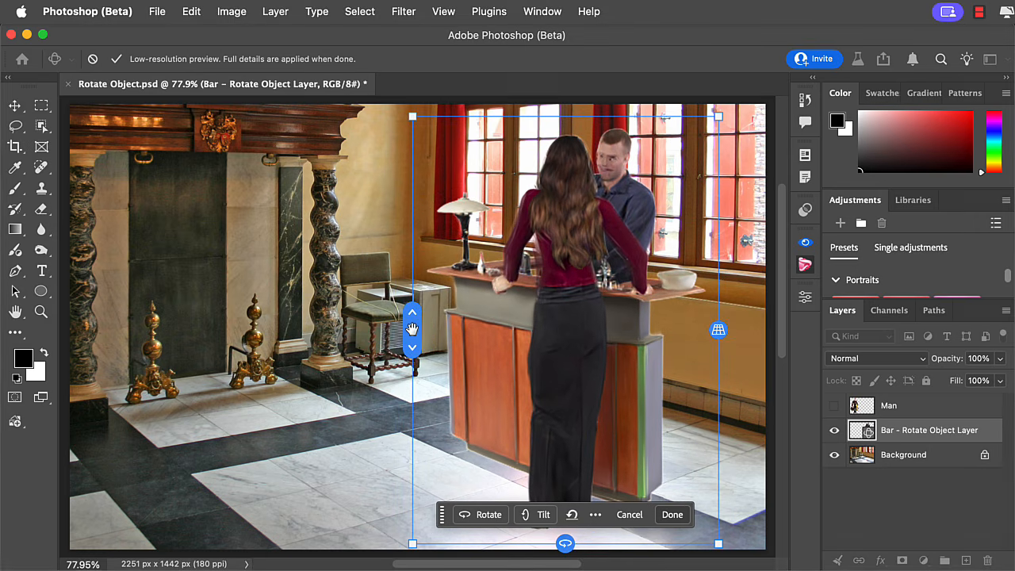
drag(412, 330, 411, 318)
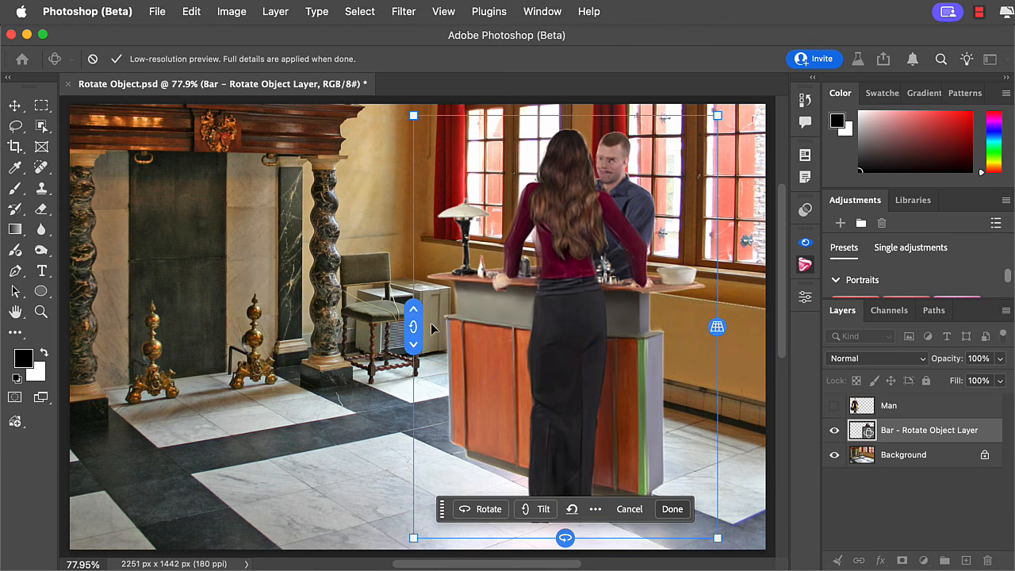
drag(535, 380, 548, 368)
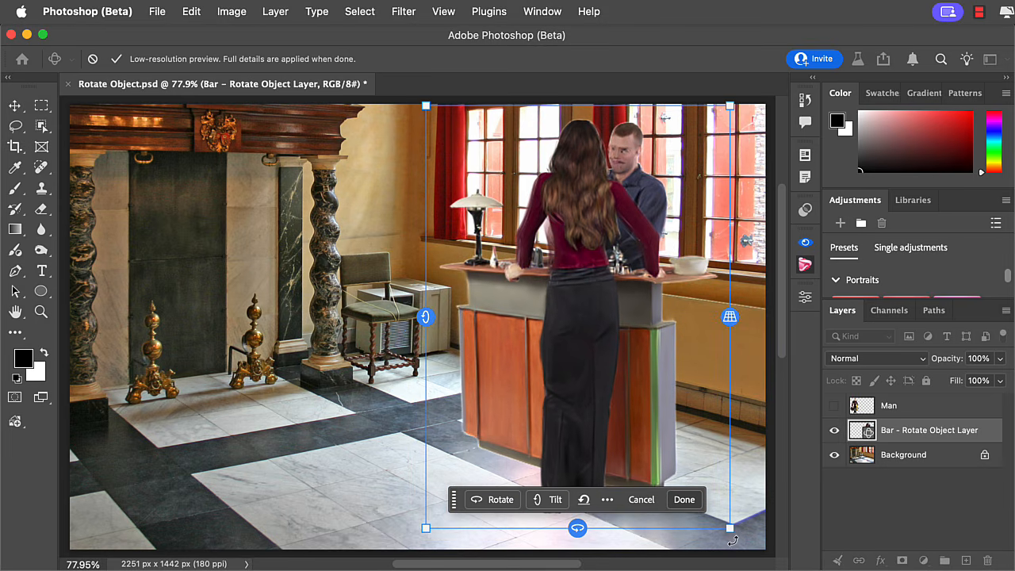
drag(735, 542, 726, 549)
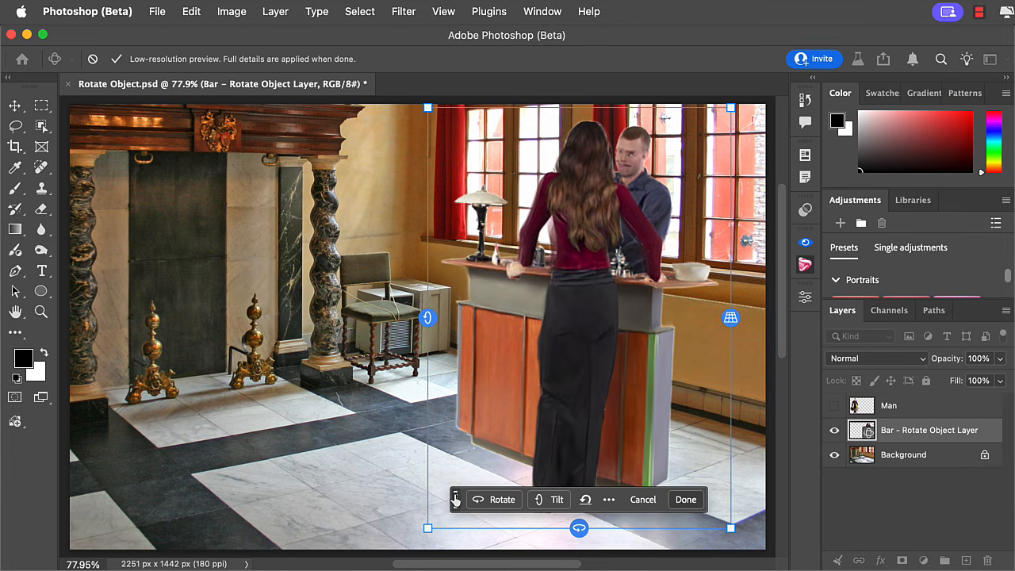
Clear the floating task bar away from the bar's base and adjust the rotated object's perspective and tilt
drag(455, 499, 72, 506)
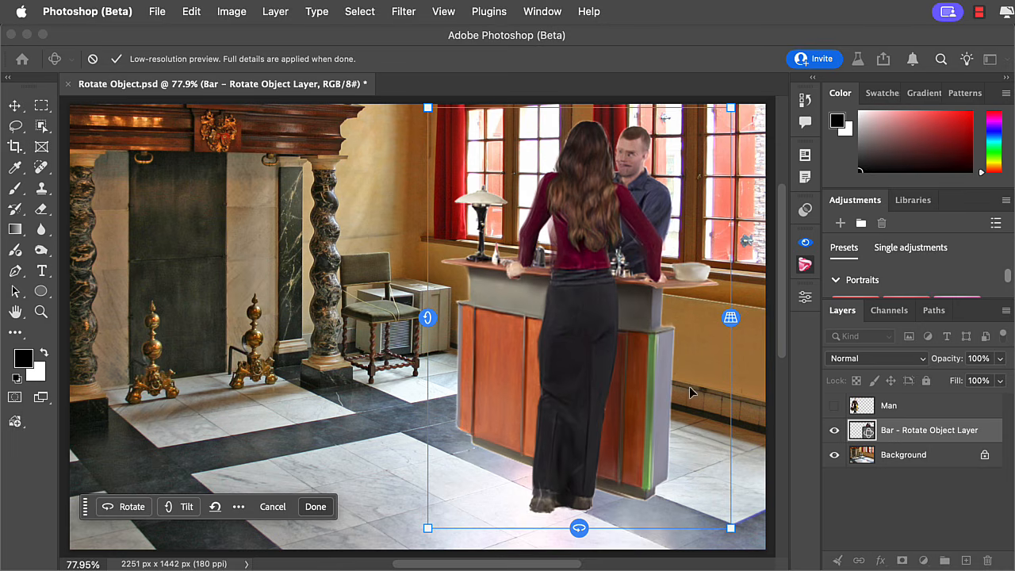
mouse_move(729, 316)
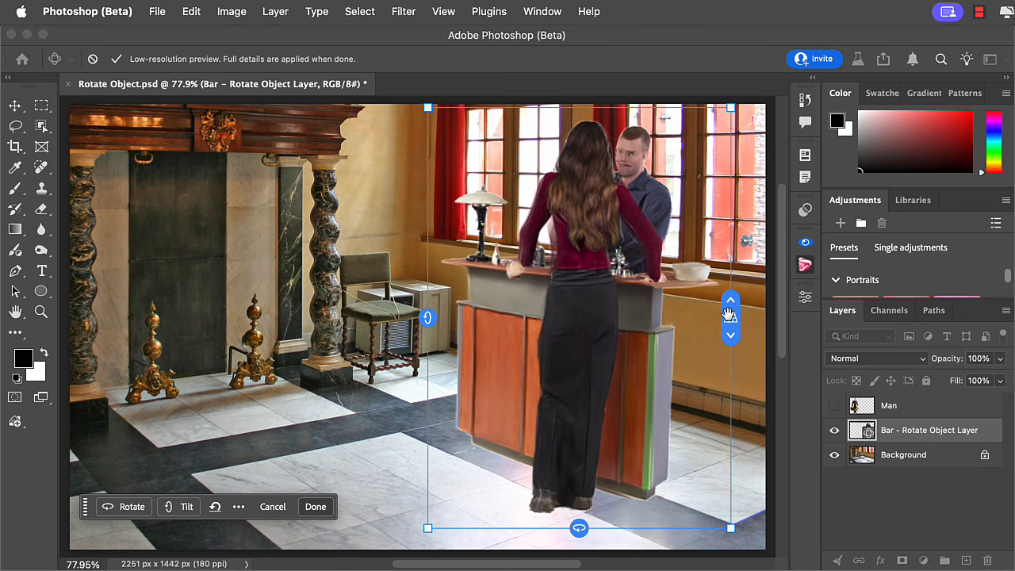
drag(729, 315, 735, 294)
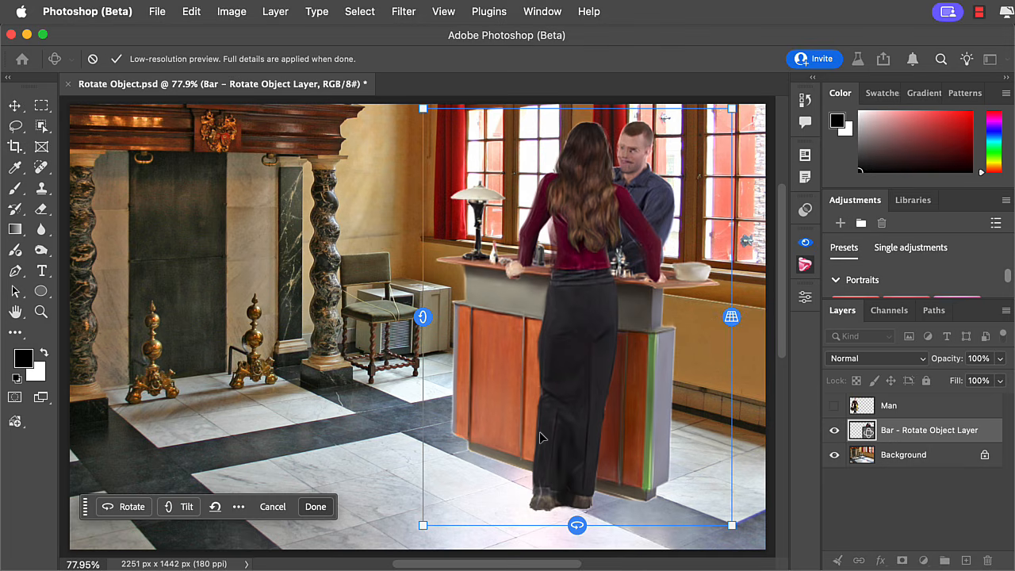
mouse_move(421, 316)
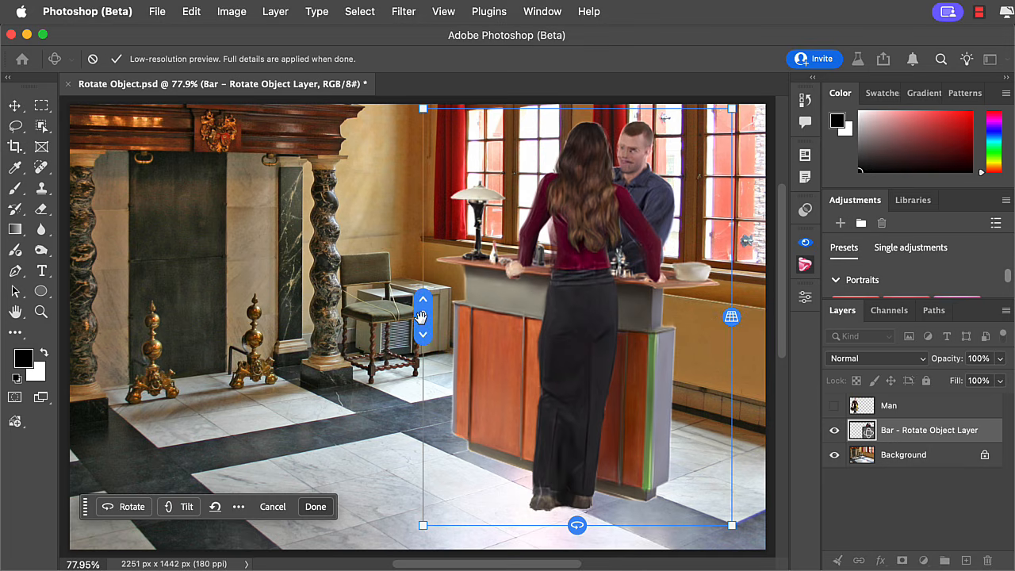
drag(421, 316, 417, 319)
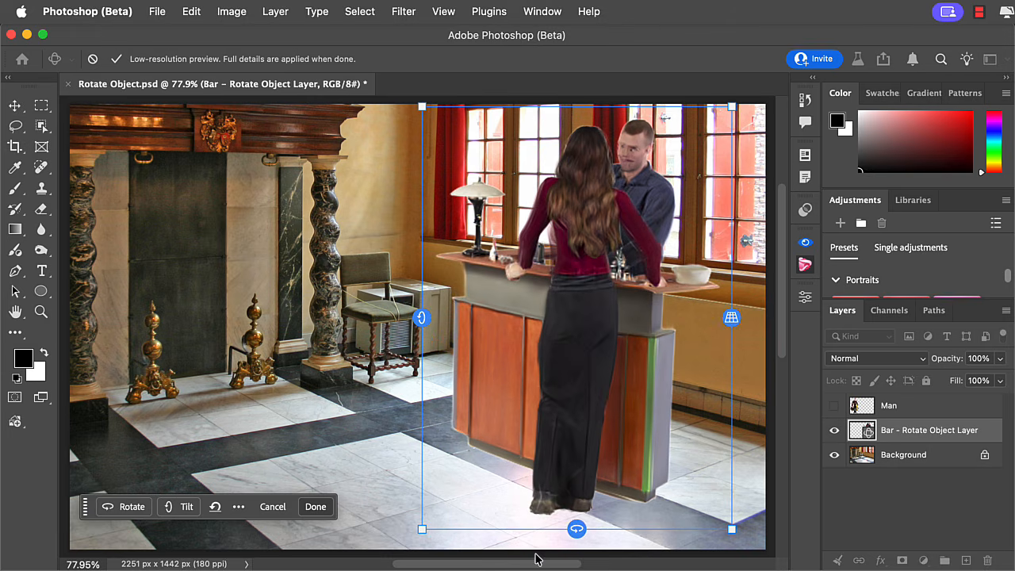
Fine-tune the bar's turn, levelling and tilt to match the room, and apply the Rotate Object edit
mouse_move(559, 529)
mouse_move(559, 530)
mouse_down()
mouse_move(591, 530)
mouse_move(579, 529)
mouse_up()
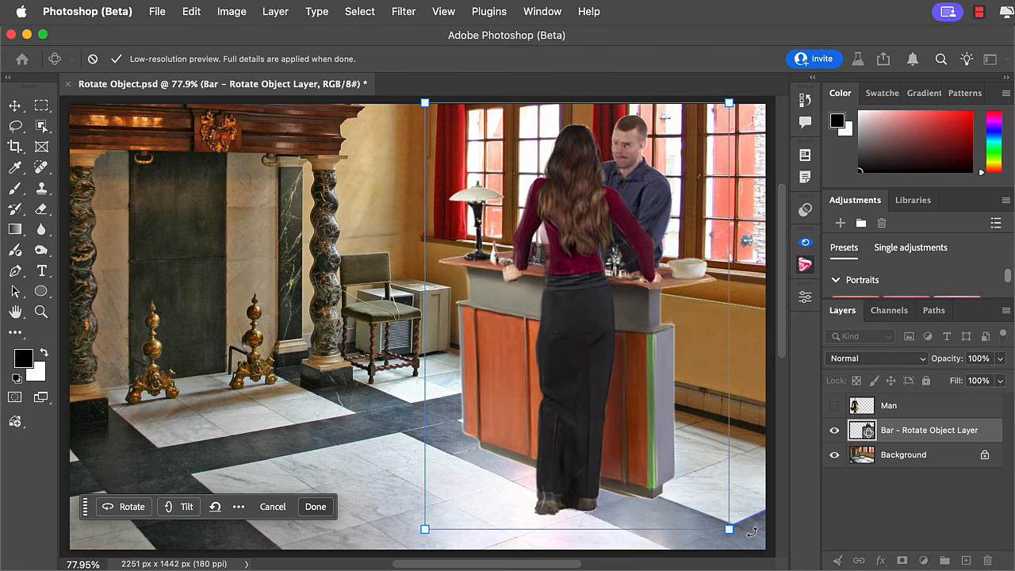
drag(729, 546, 728, 548)
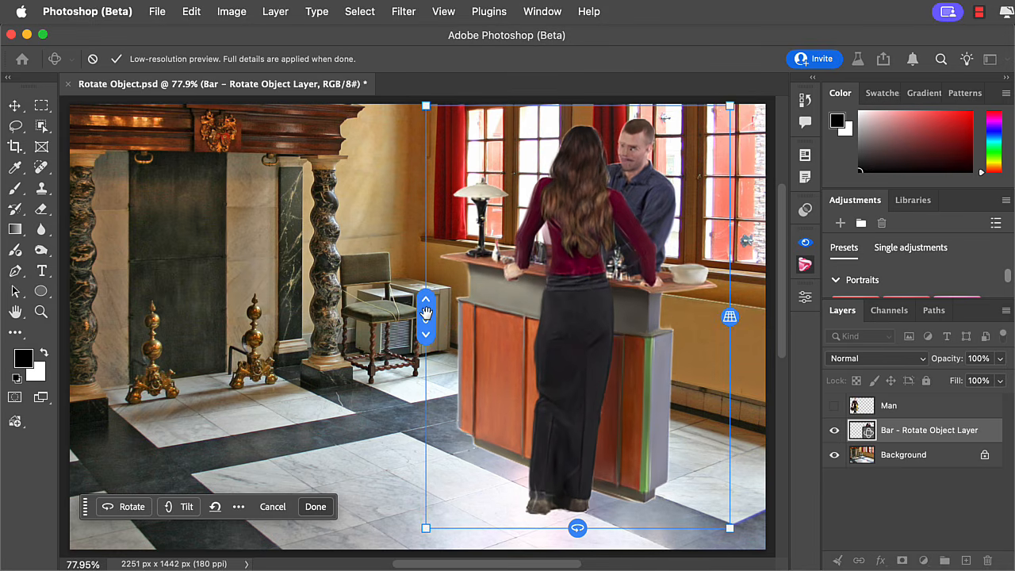
mouse_move(422, 317)
mouse_down()
mouse_move(420, 306)
mouse_move(415, 317)
mouse_move(410, 310)
mouse_up()
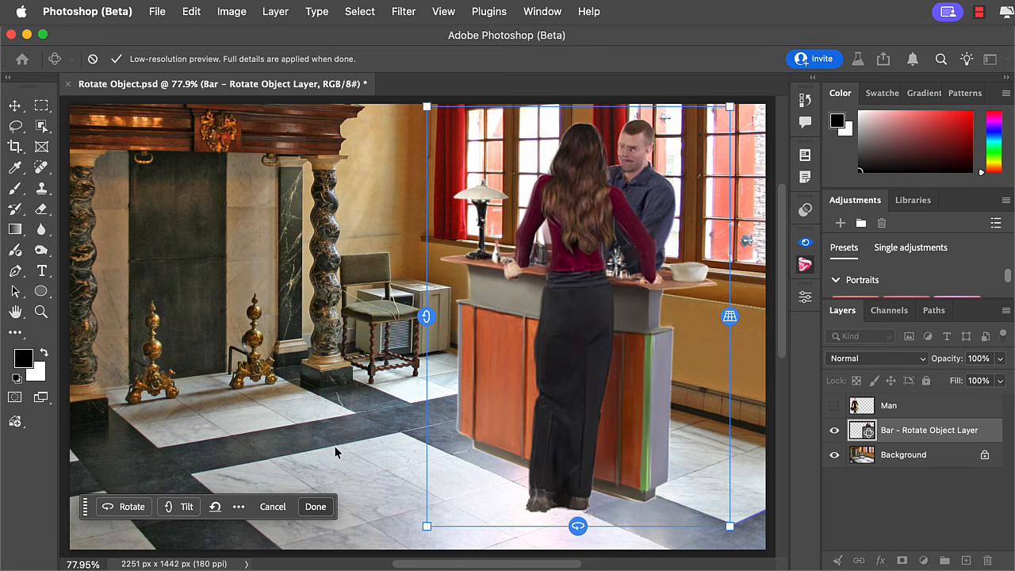
click(315, 508)
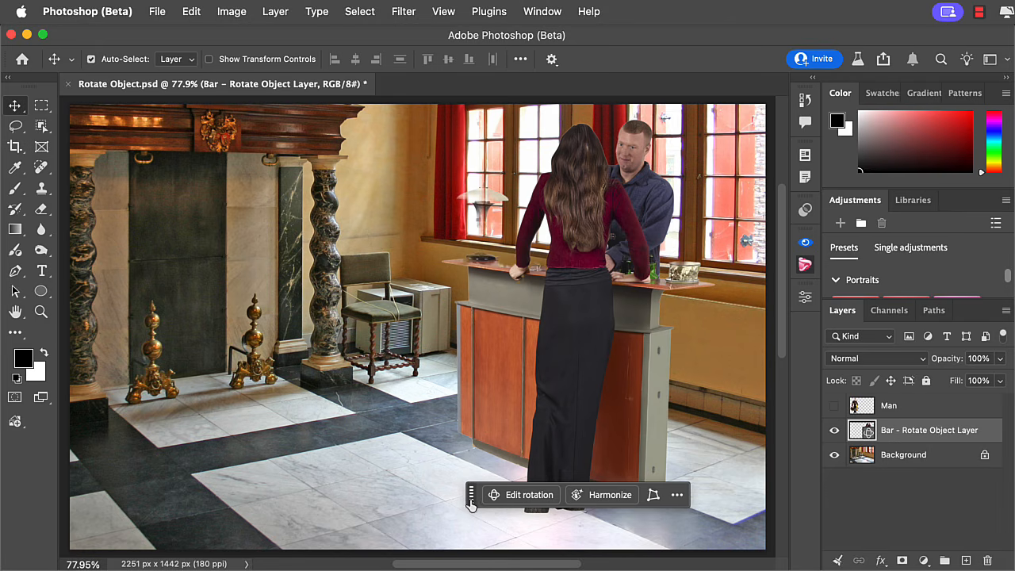
Harmonize the rotated bar layer with the room, compare the three variations and keep the first one
drag(471, 500, 237, 536)
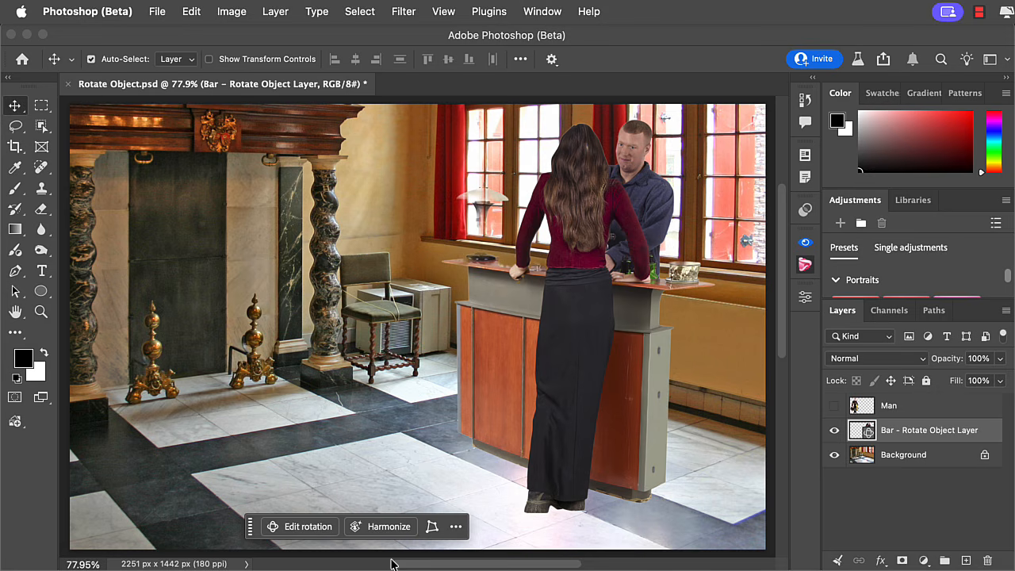
click(384, 527)
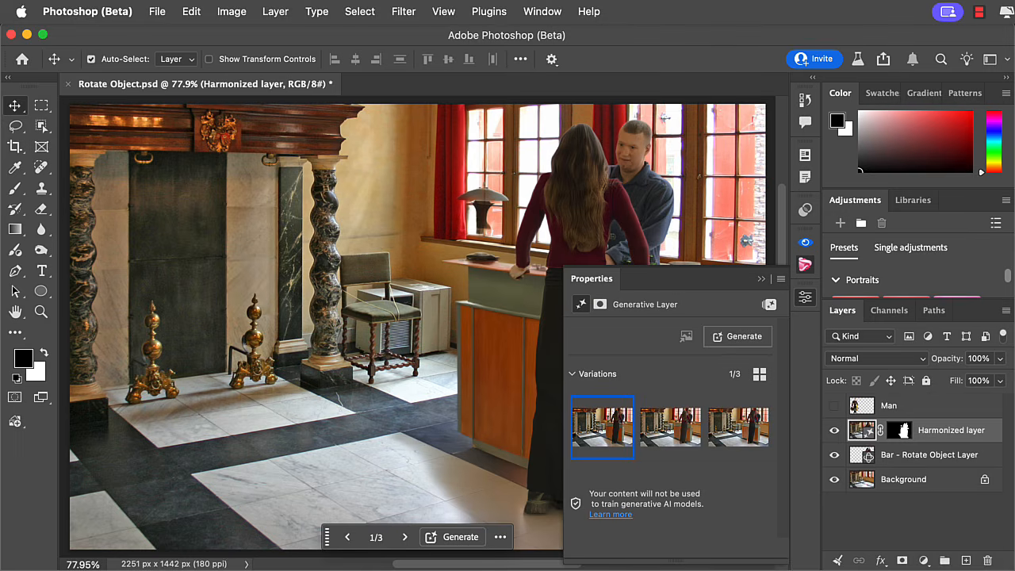
click(672, 432)
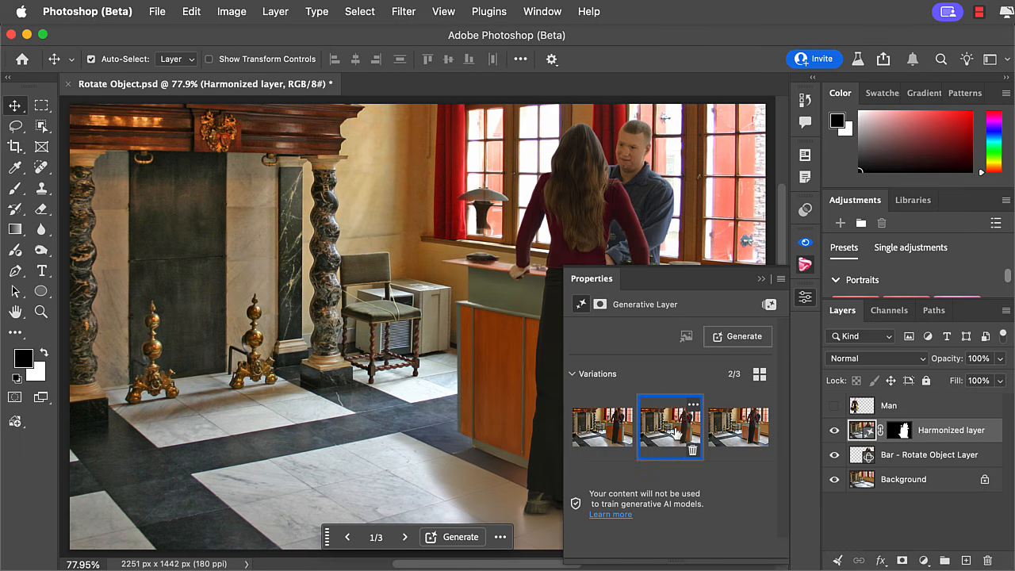
click(741, 432)
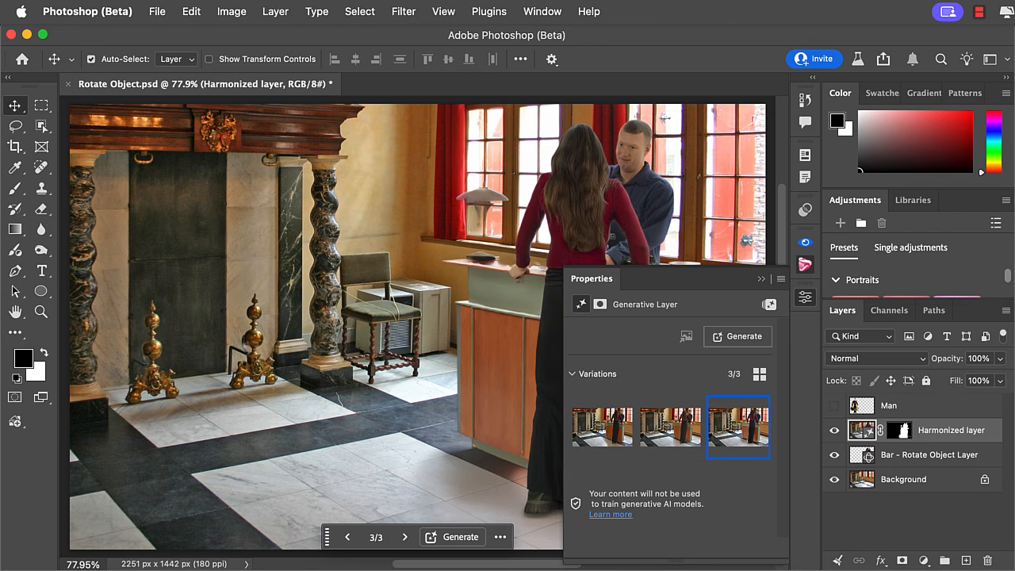
click(603, 426)
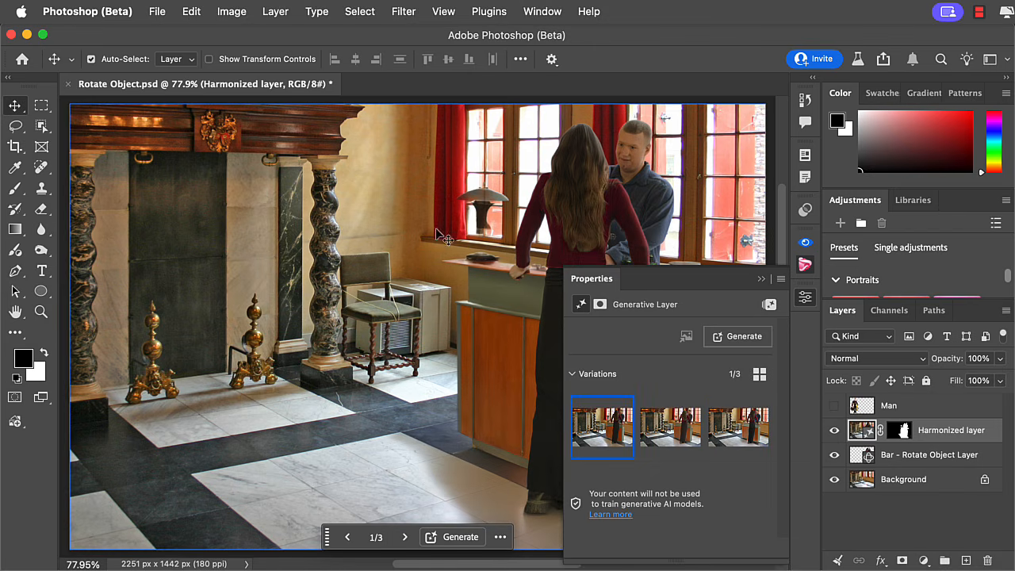
click(761, 281)
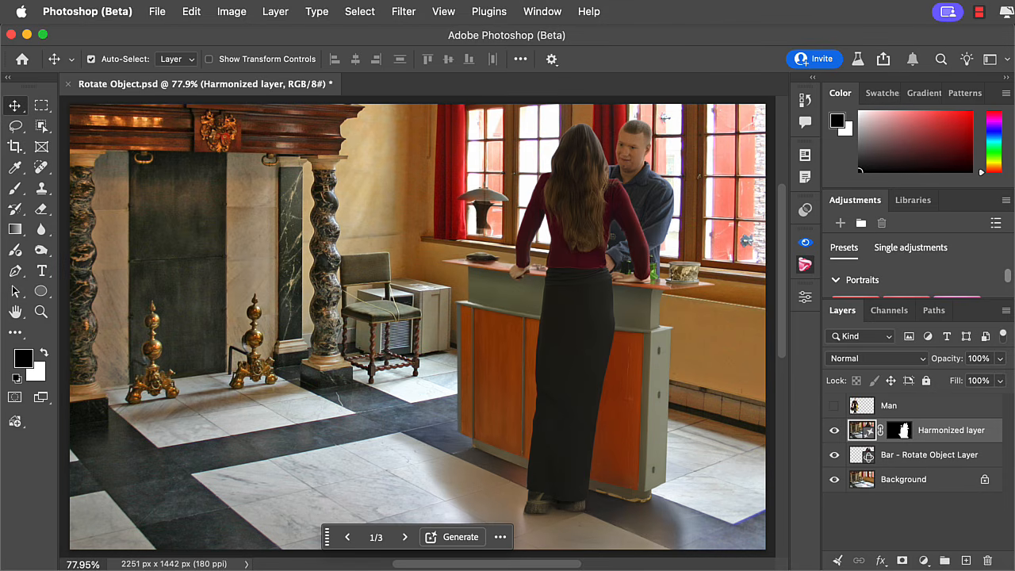
Show the Man layer, scale the bellboy to 91.68% and move him to about X 464 px, Y 709 px
click(833, 405)
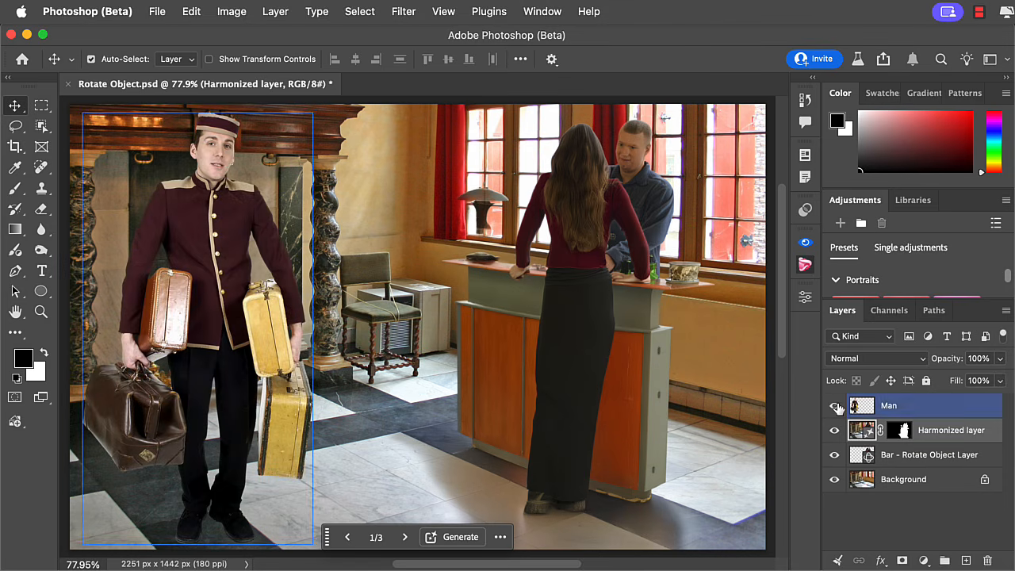
click(890, 405)
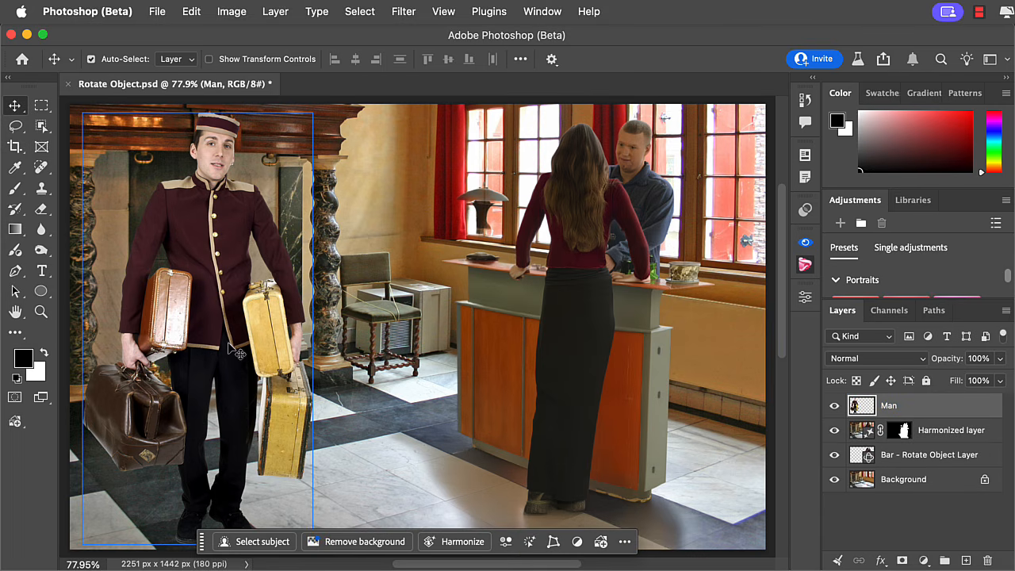
key(super+t)
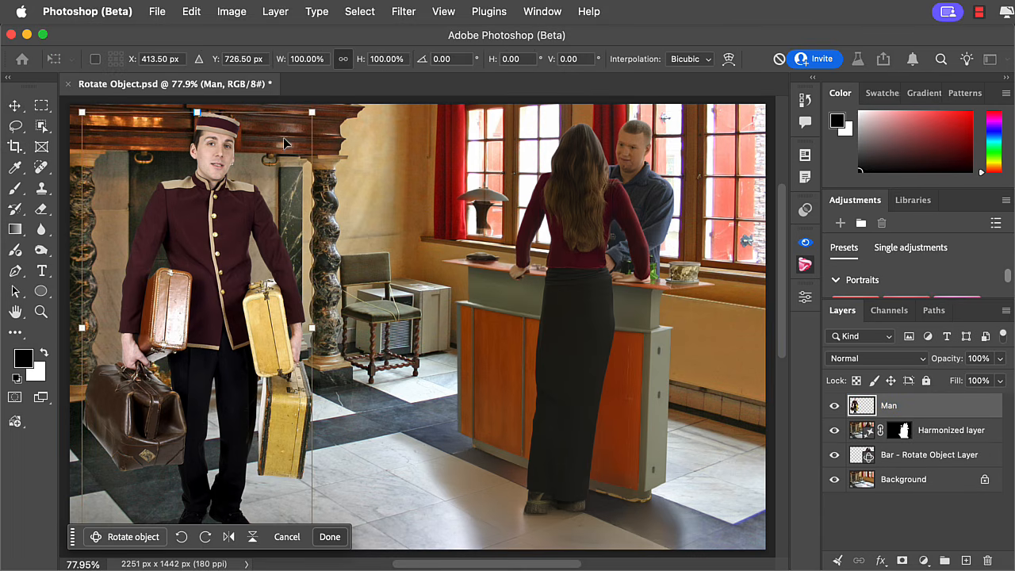
drag(313, 110, 295, 146)
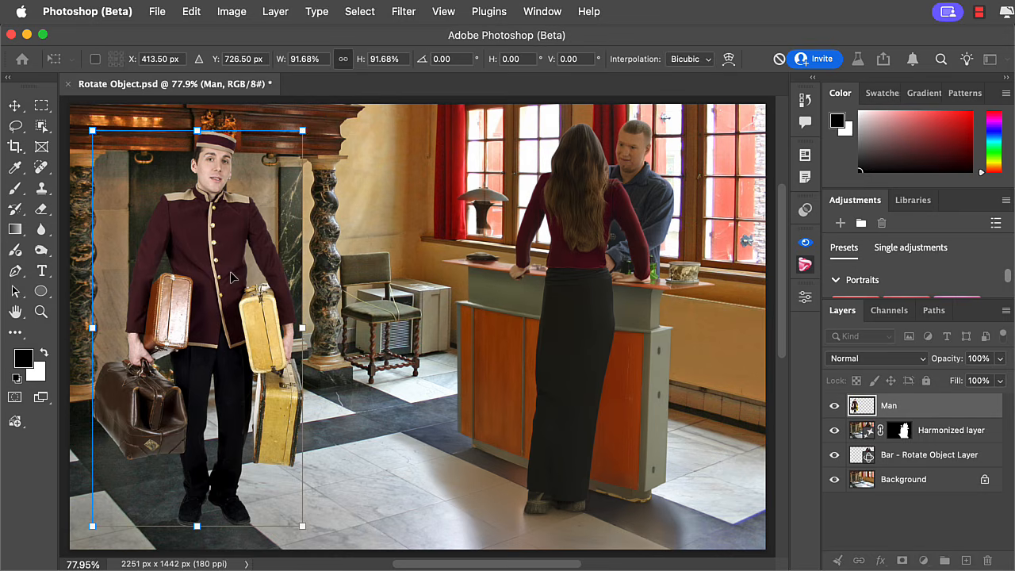
drag(223, 287, 248, 272)
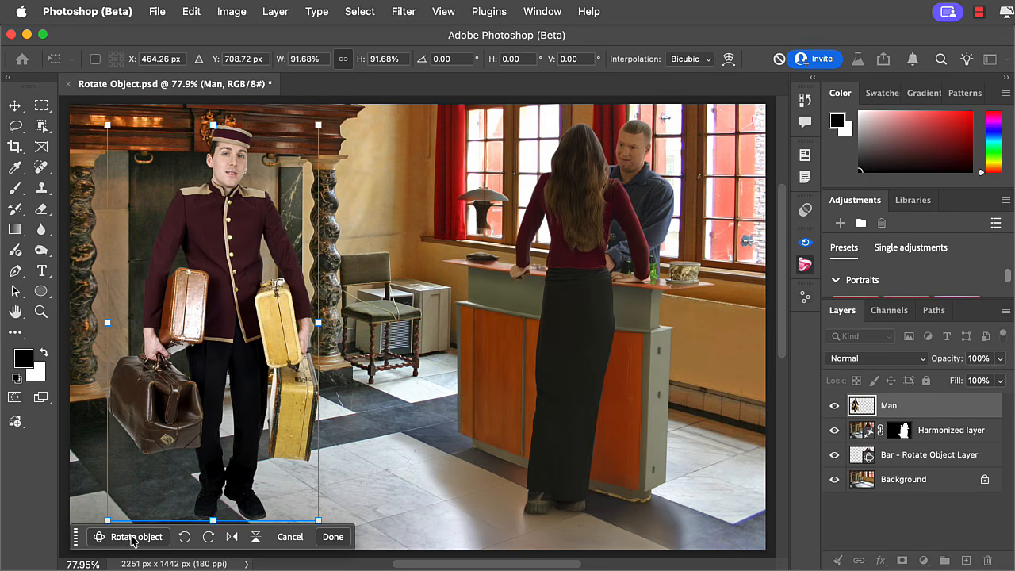
Rotate the bellboy in 3D into profile facing the bar, adjust tilt and perspective, shift him slightly toward the bar, and apply the edit
click(131, 539)
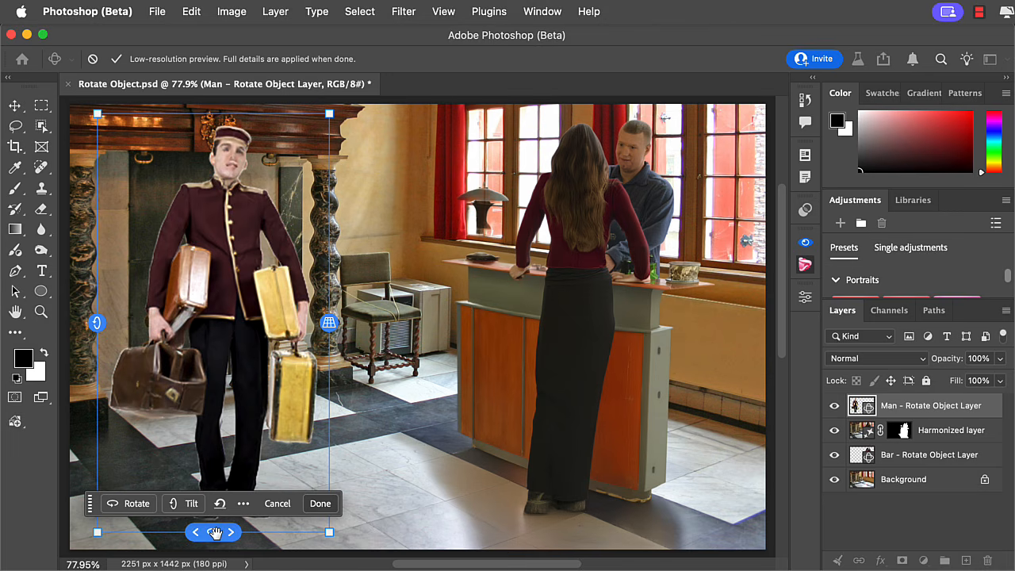
drag(215, 532, 399, 522)
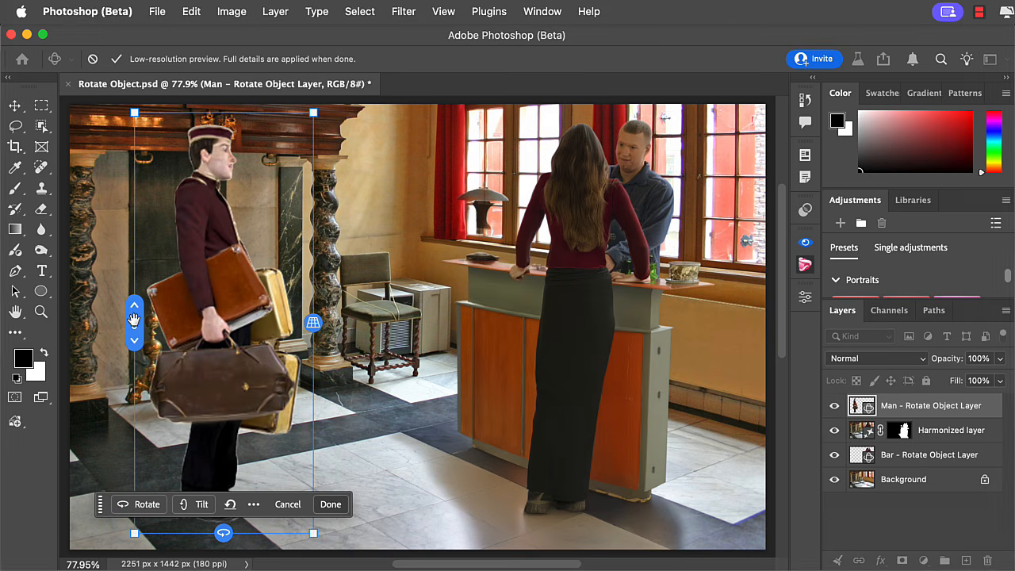
mouse_move(135, 320)
mouse_down()
mouse_move(125, 351)
mouse_move(132, 317)
mouse_up()
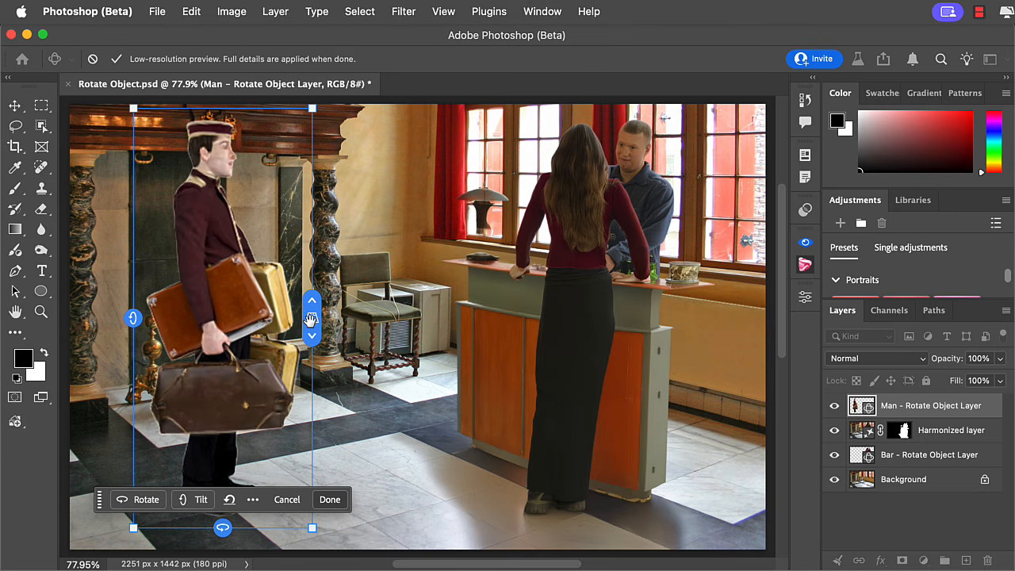
drag(311, 320, 309, 257)
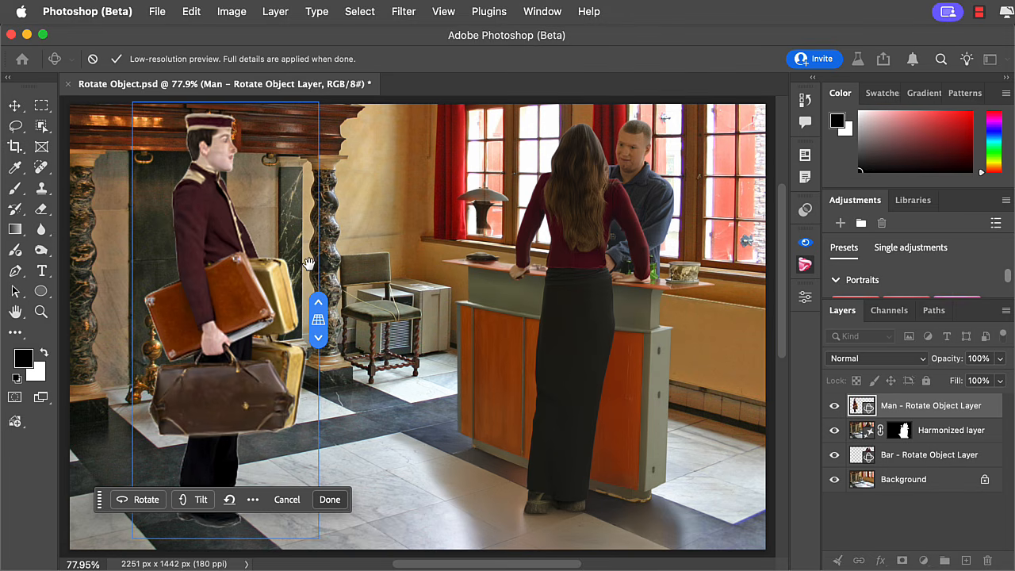
drag(243, 379, 266, 383)
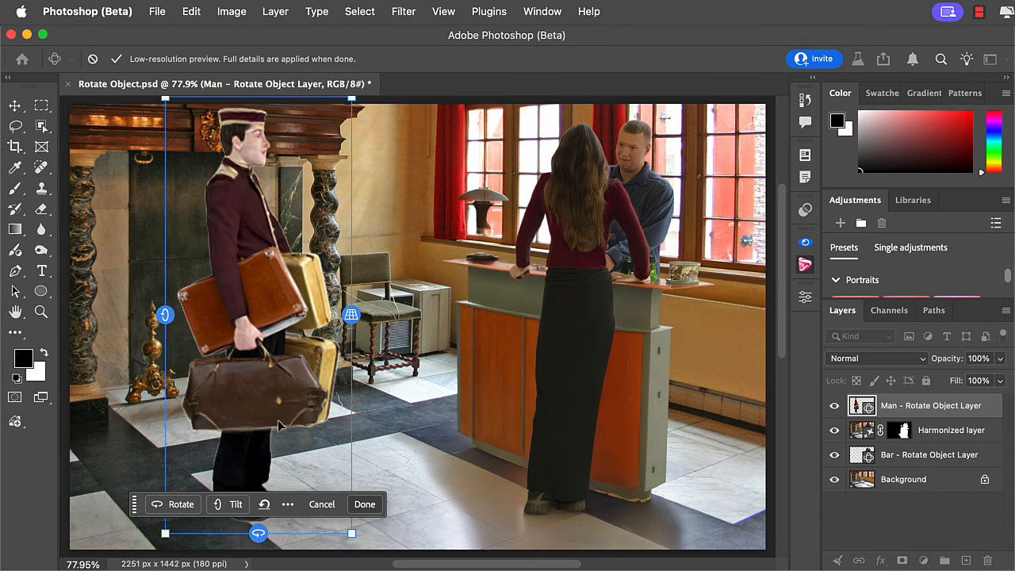
click(364, 506)
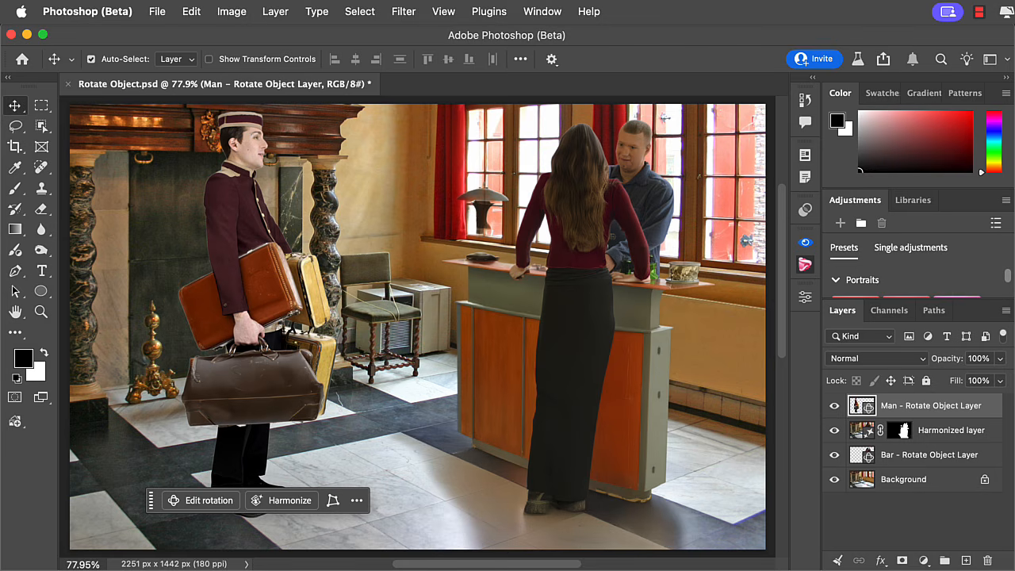
Harmonize the rotated bellboy layer with the room, compare the three variations, keep the first one and collapse its properties
click(278, 506)
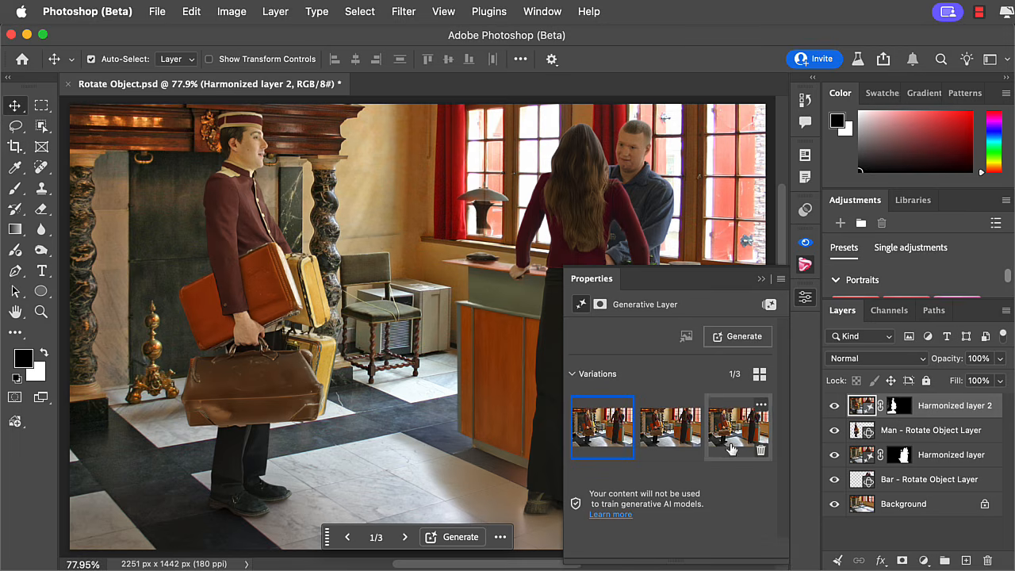
click(679, 433)
click(732, 441)
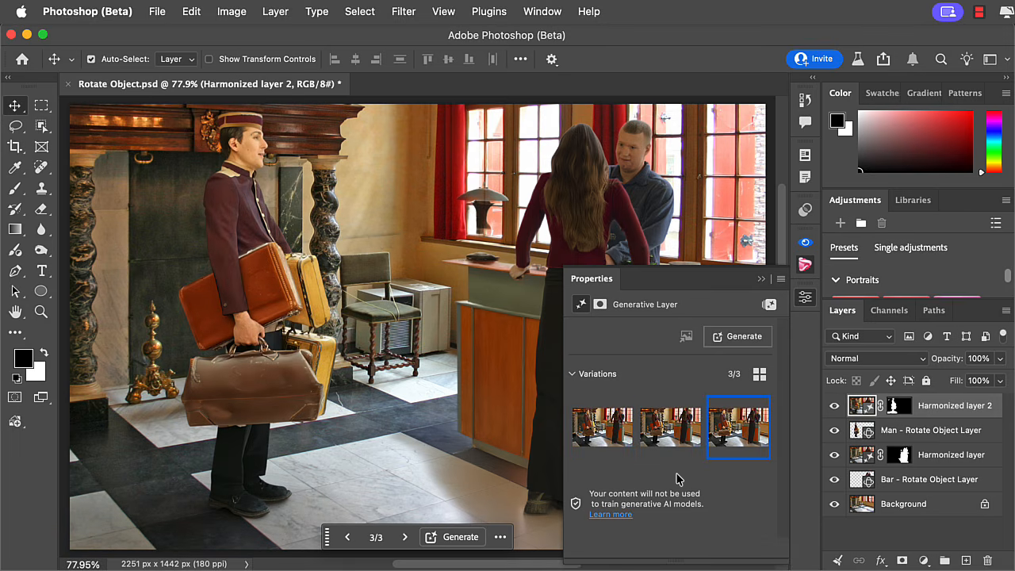
click(672, 435)
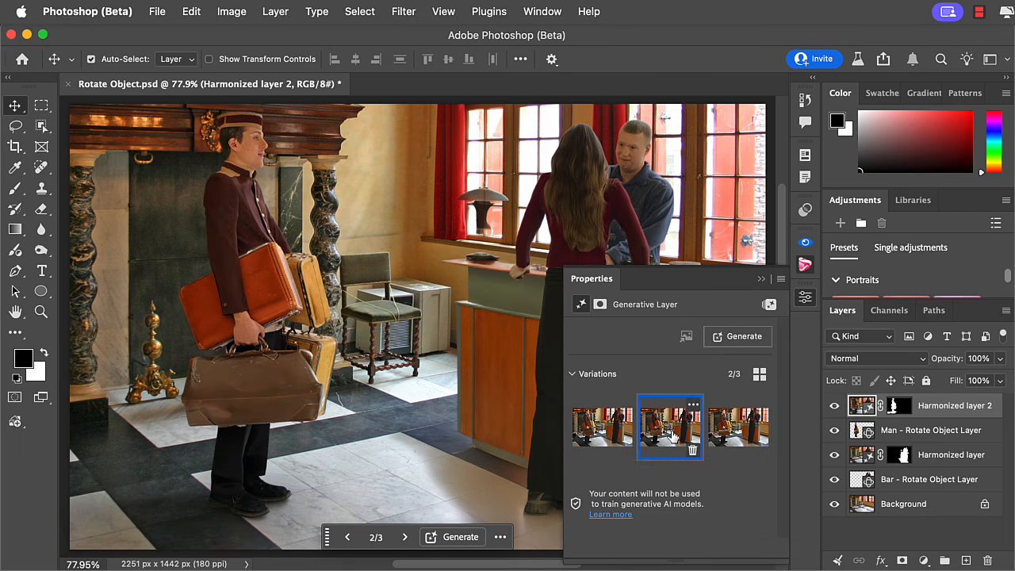
click(606, 439)
click(491, 194)
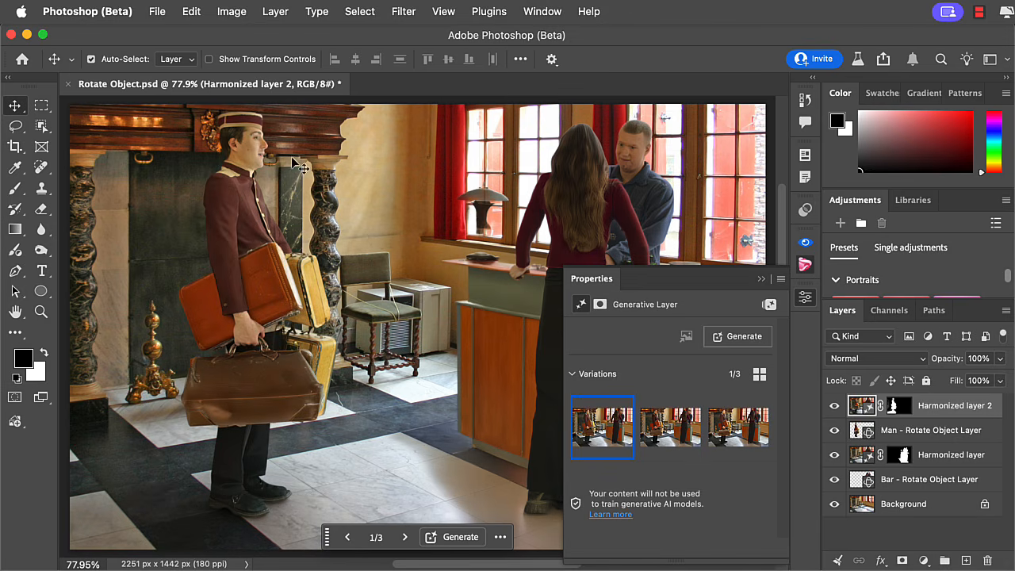
click(761, 279)
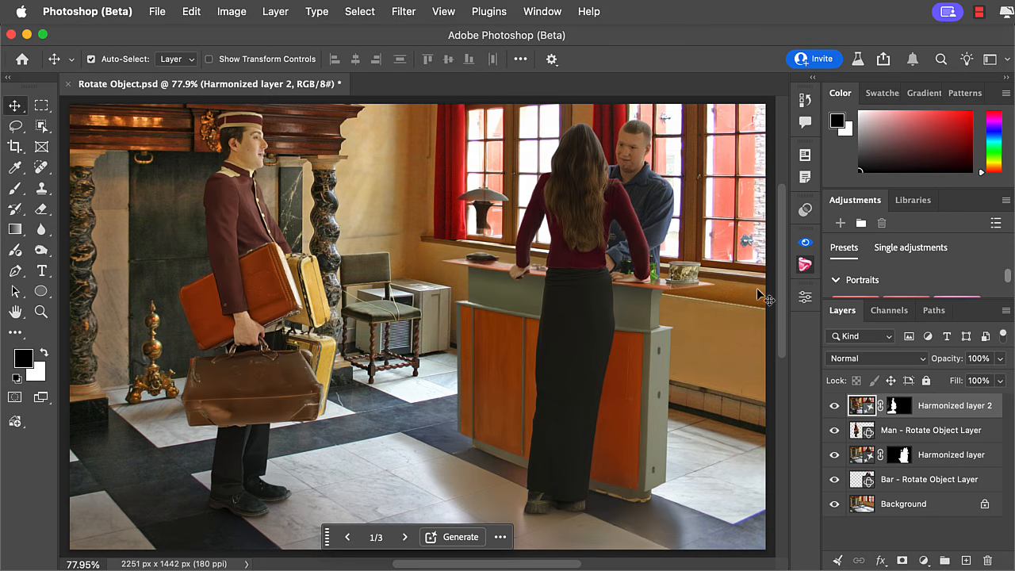